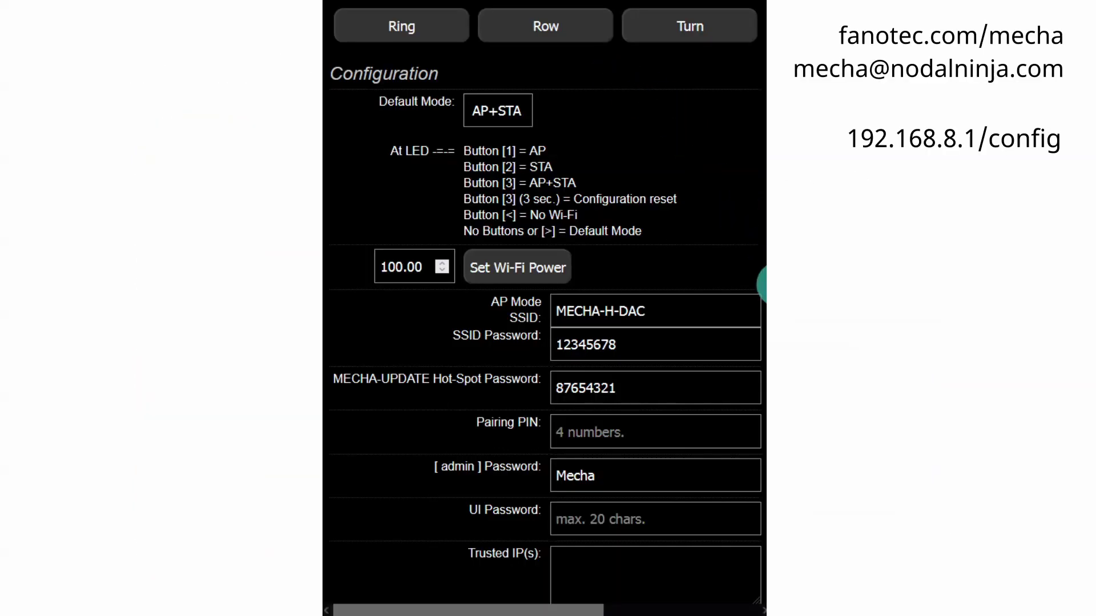
# - Turn the Use Nodal Ninja IR Remote option off and back on in the configuration
pyautogui.scroll(-10, 544, 308)
pyautogui.scroll(-8, 545, 308)
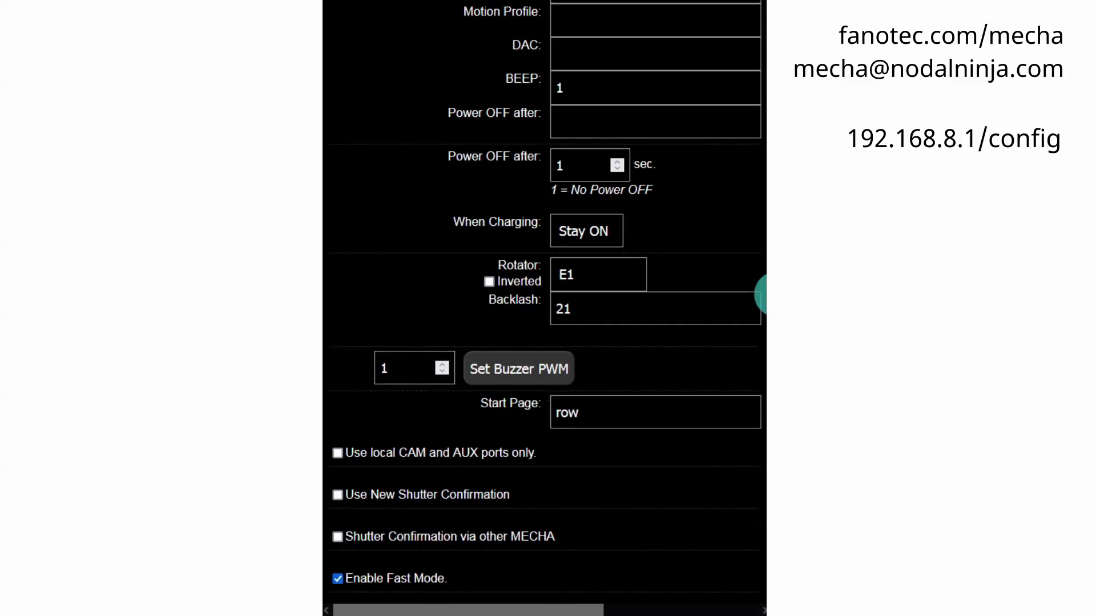
pyautogui.scroll(-10, 544, 308)
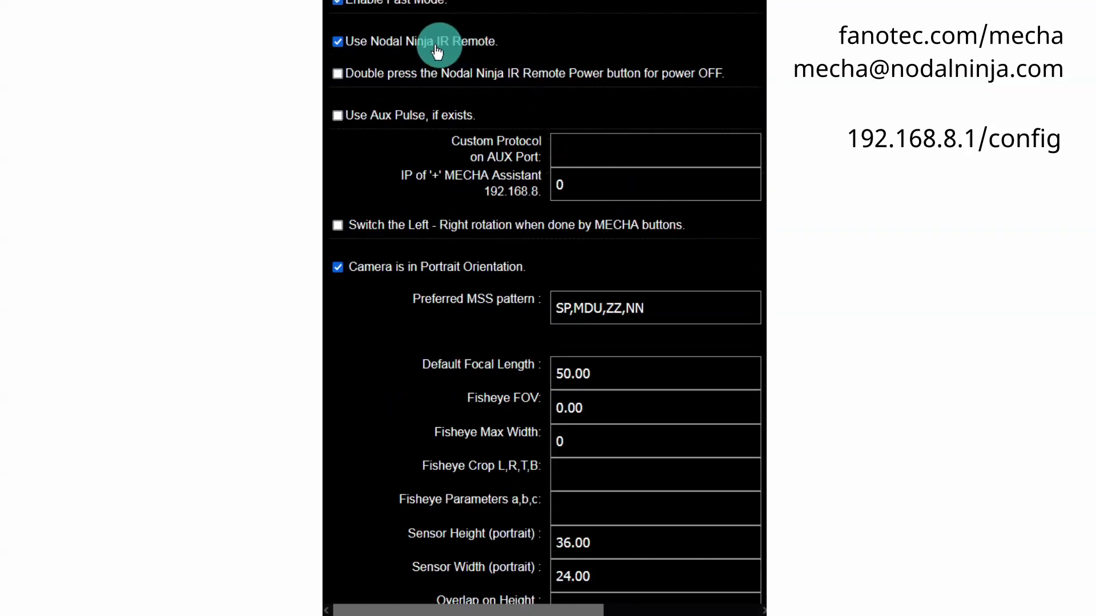
pyautogui.click(336, 42)
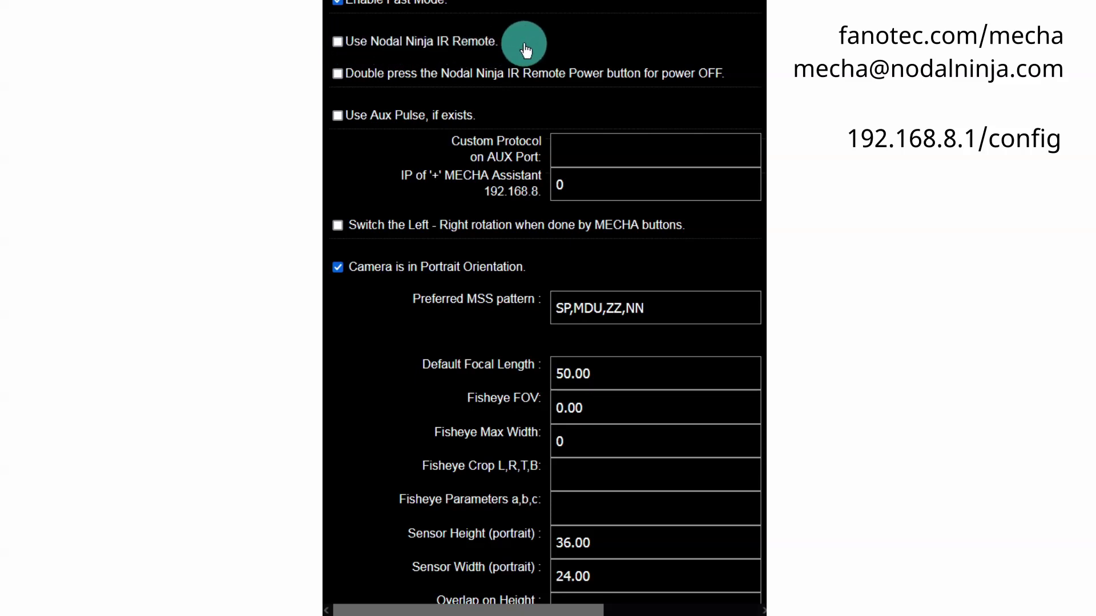
pyautogui.click(338, 42)
# - Review the remaining configuration settings, then open the Row page and shrink the script text box to a single line
pyautogui.scroll(-8, 722, 431)
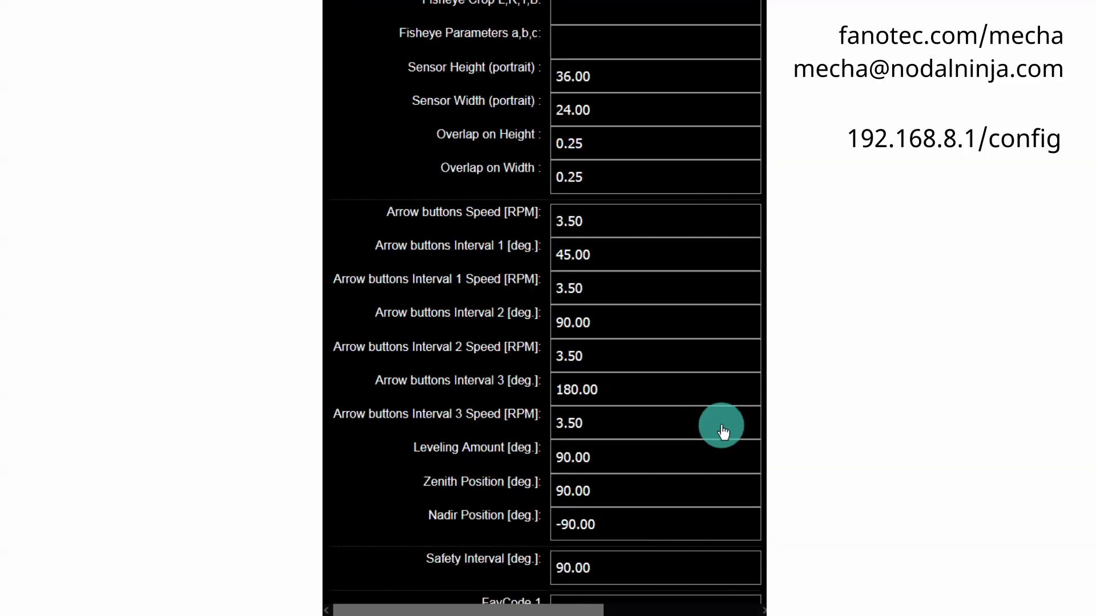
pyautogui.scroll(-10, 720, 432)
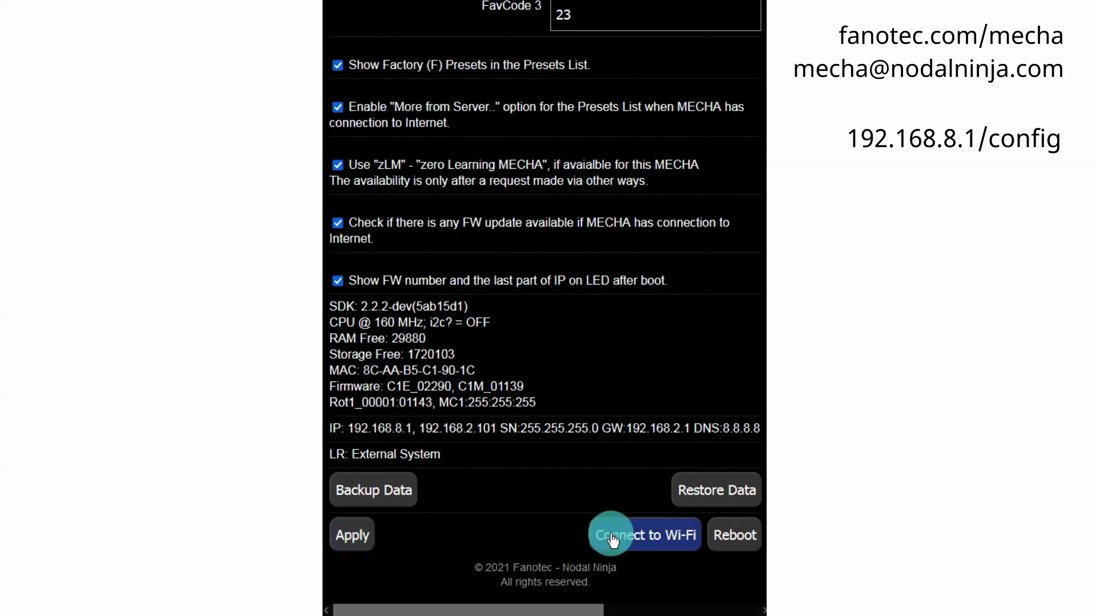
pyautogui.scroll(10, 759, 573)
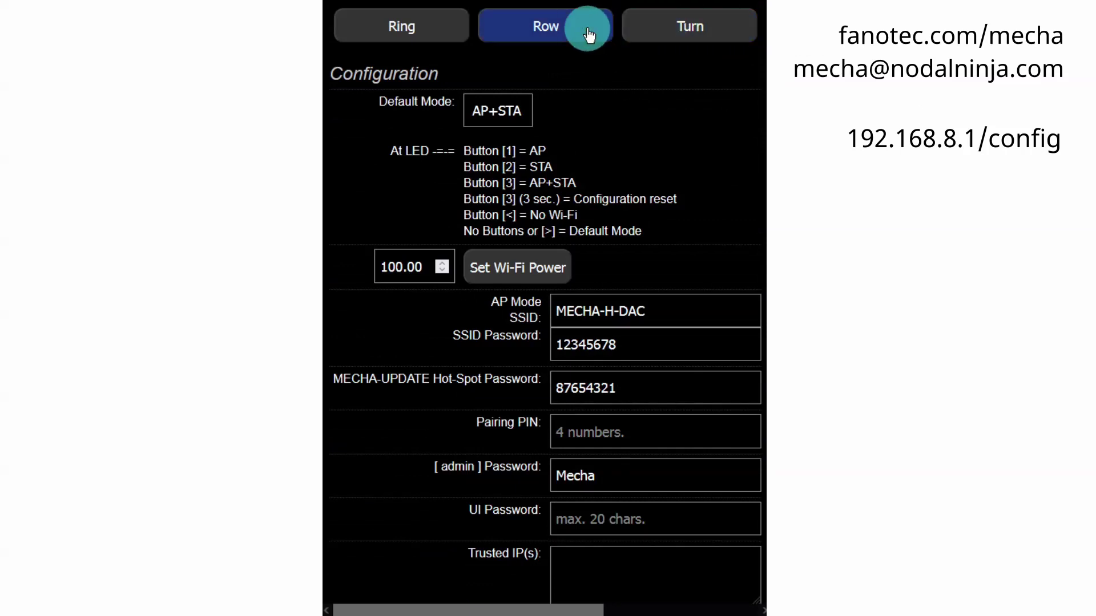
pyautogui.click(575, 34)
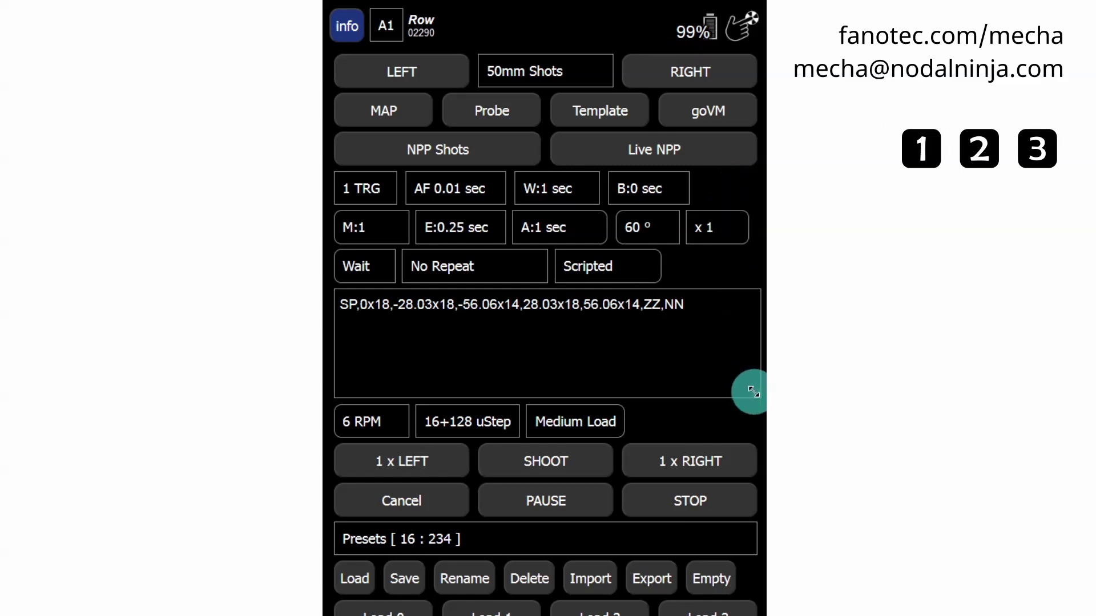
pyautogui.moveTo(753, 392); pyautogui.dragTo(751, 321)
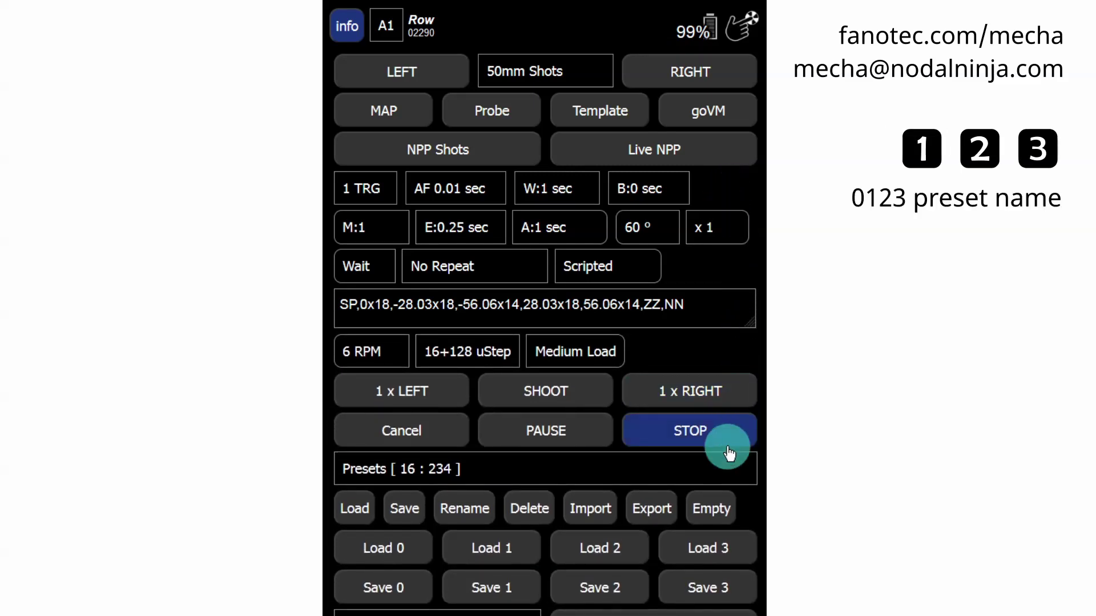
# - Load the "two lenses" preset from the presets list
pyautogui.click(712, 474)
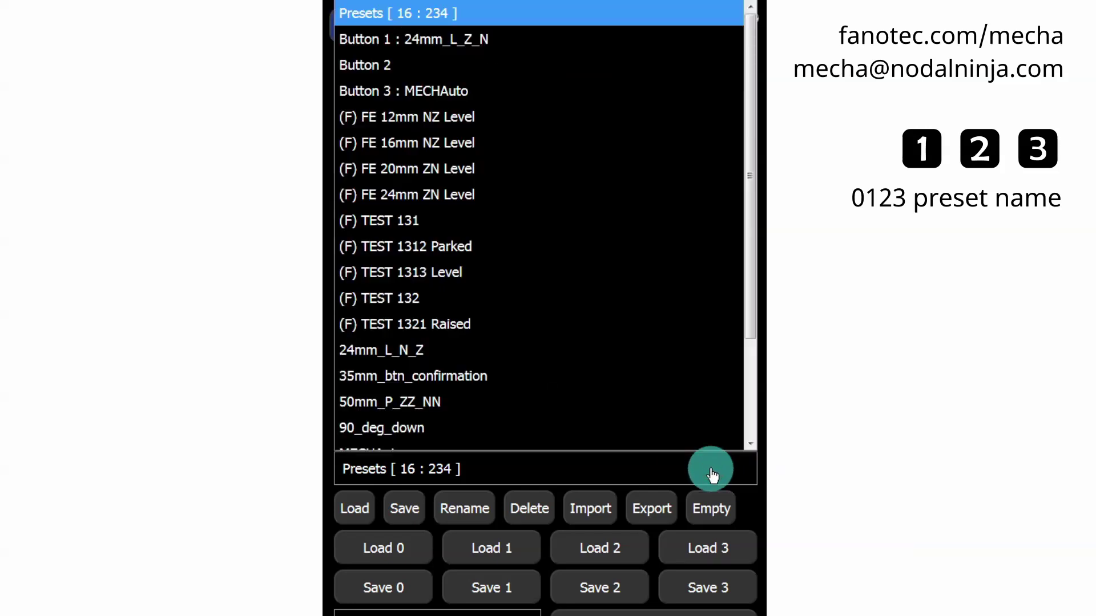
pyautogui.scroll(-2, 697, 429)
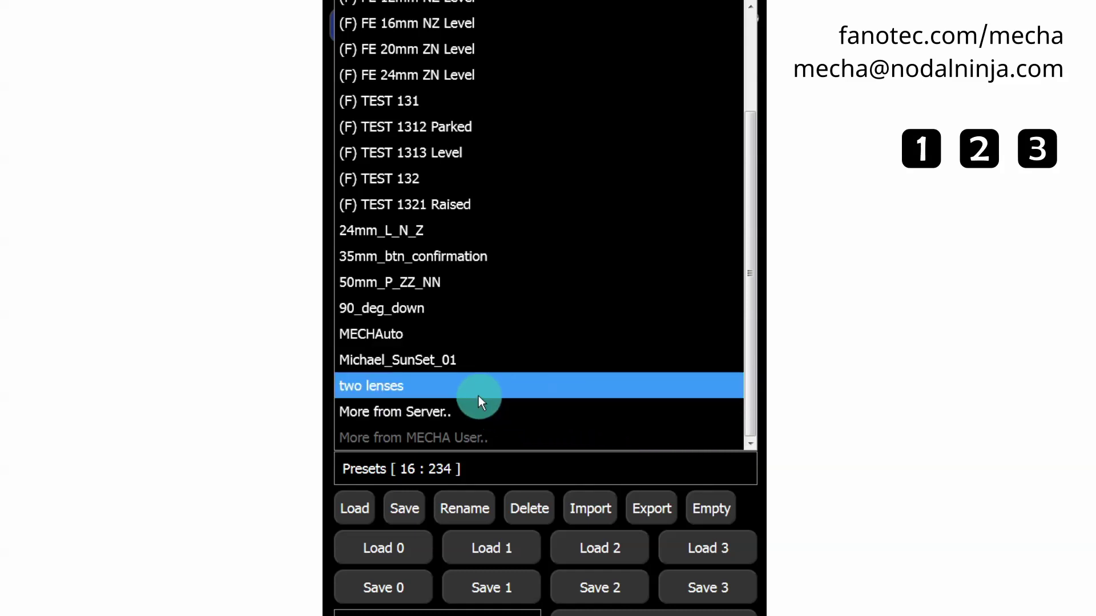
pyautogui.click(592, 388)
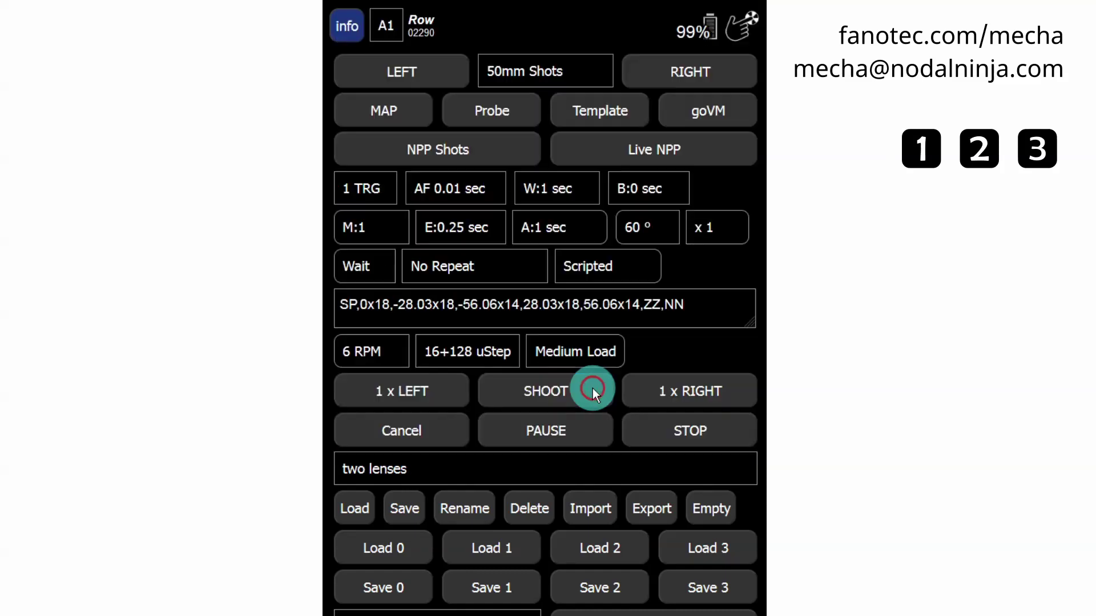
pyautogui.click(368, 513)
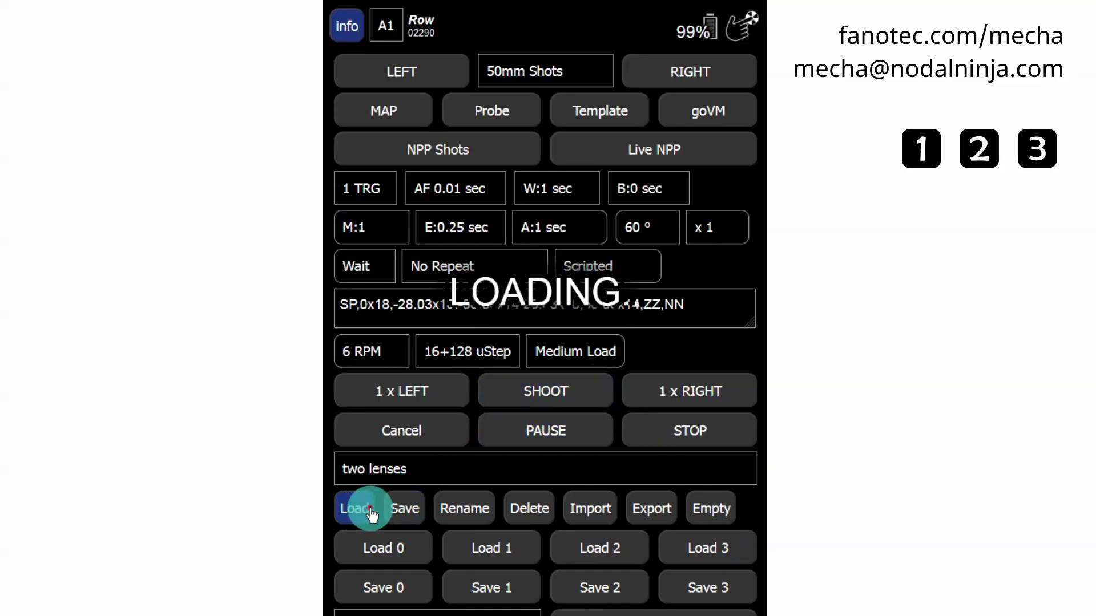
# - Save the loaded settings as the button 2 preset, overwriting the existing one, and name it "two lenses"
pyautogui.click(629, 590)
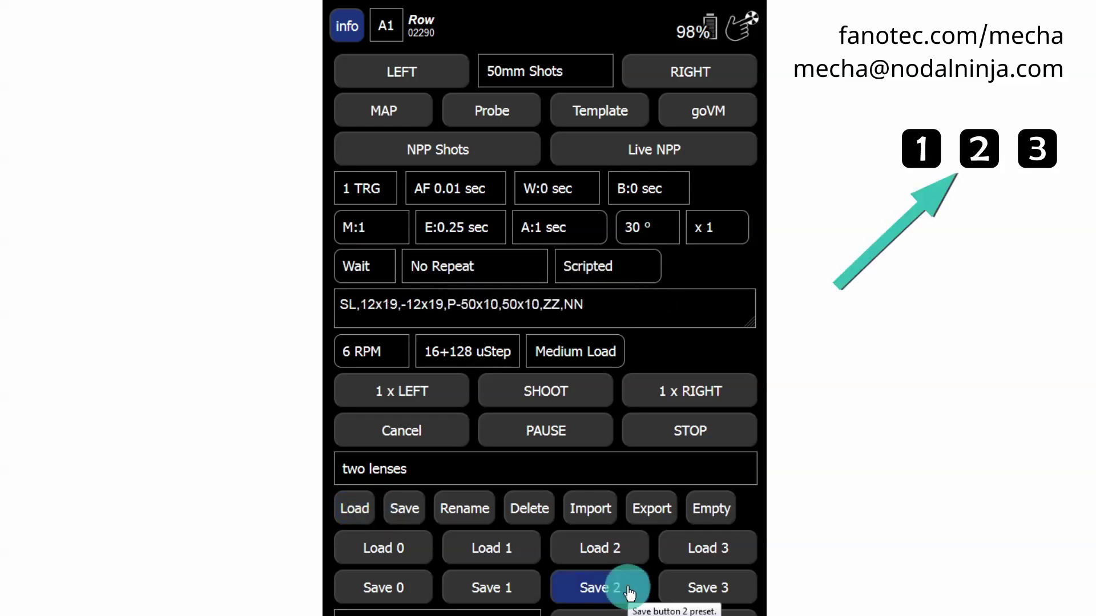
pyautogui.click(629, 592)
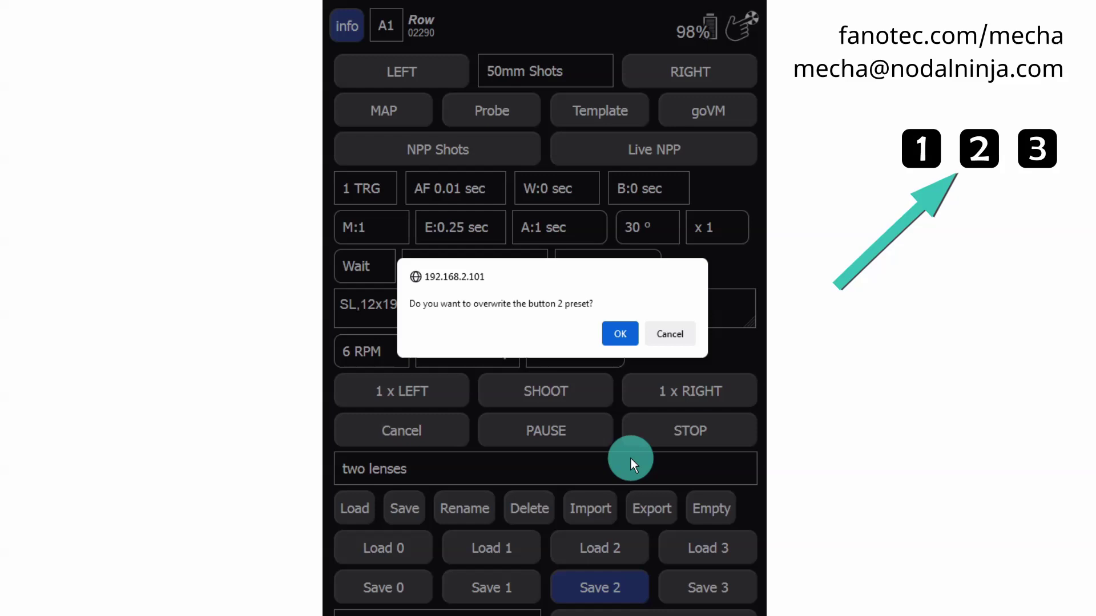
pyautogui.click(619, 335)
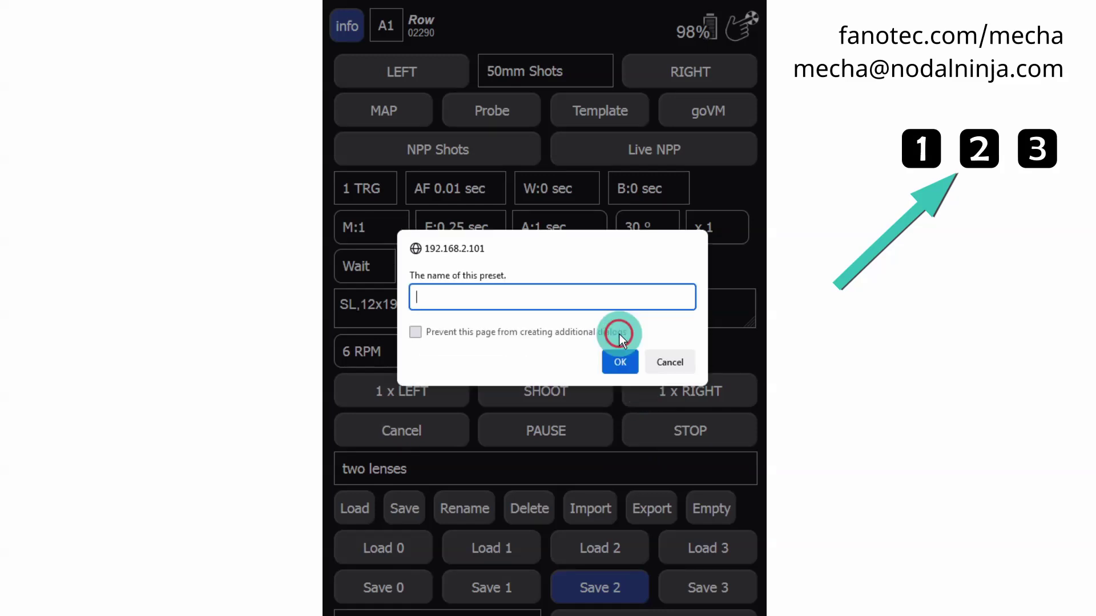
pyautogui.write('two lenses')
pyautogui.click(621, 361)
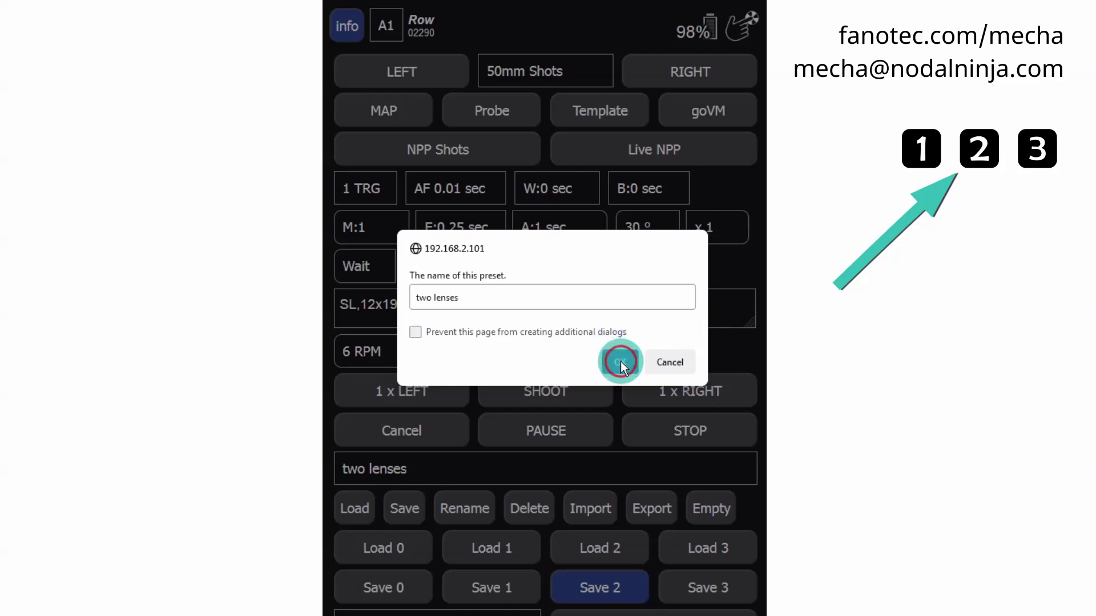
pyautogui.click(621, 362)
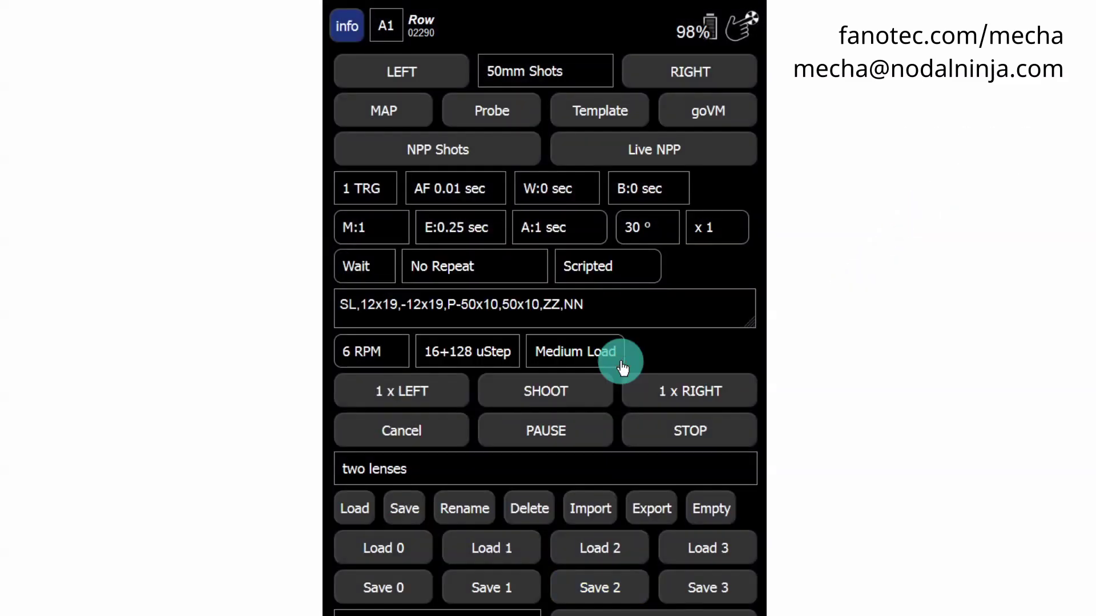
# - Check the button 2 entry in the presets list
pyautogui.click(644, 477)
pyautogui.scroll(1, 617, 320)
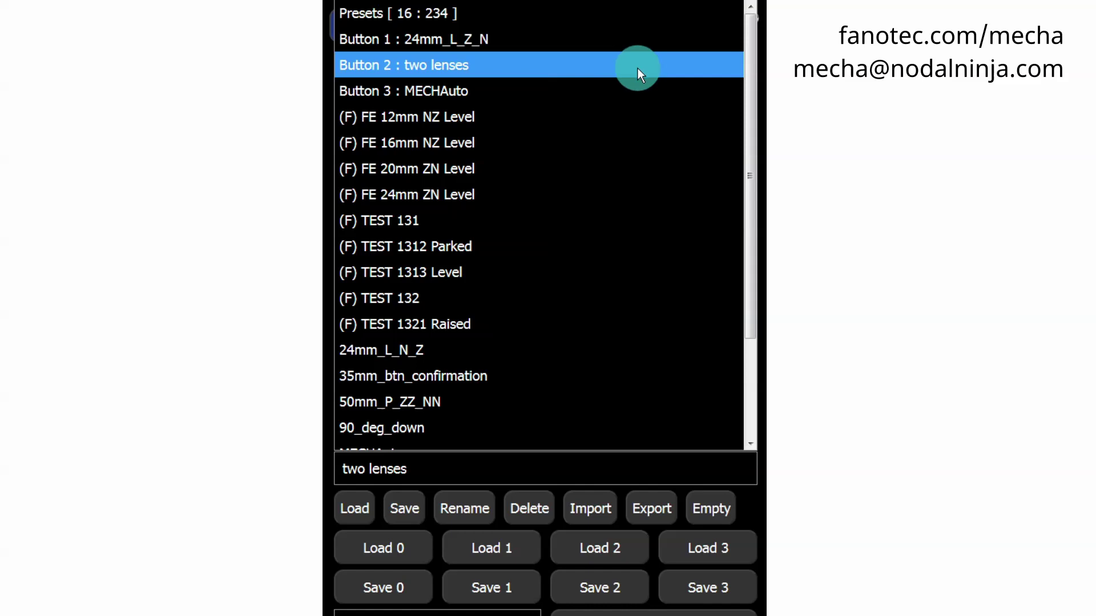
pyautogui.click(638, 67)
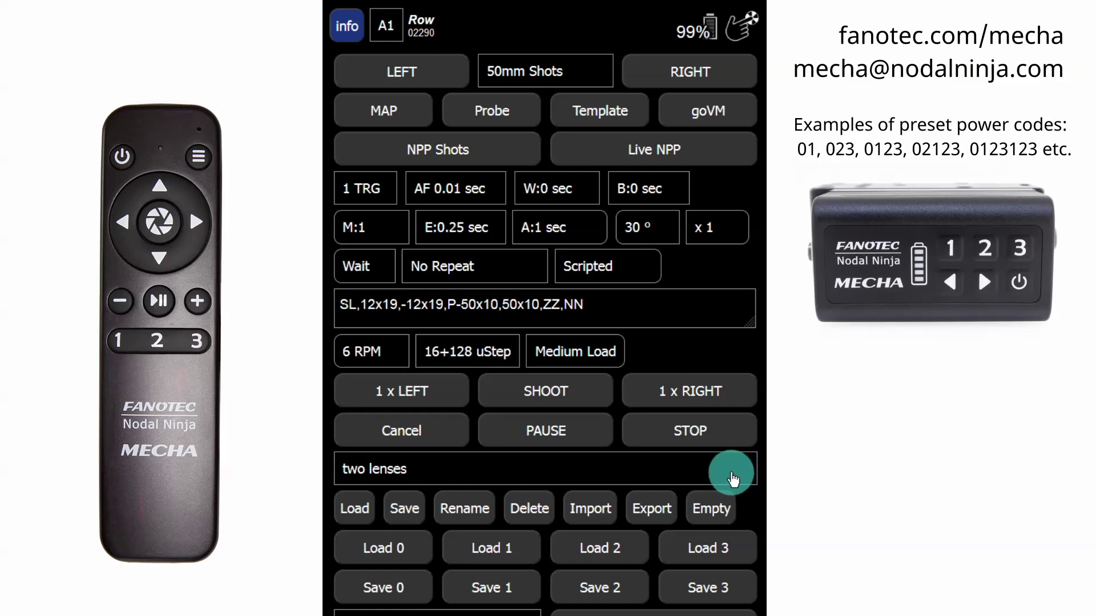
# - Load the 50mm_P_ZZ_NN preset from the presets list
pyautogui.click(731, 474)
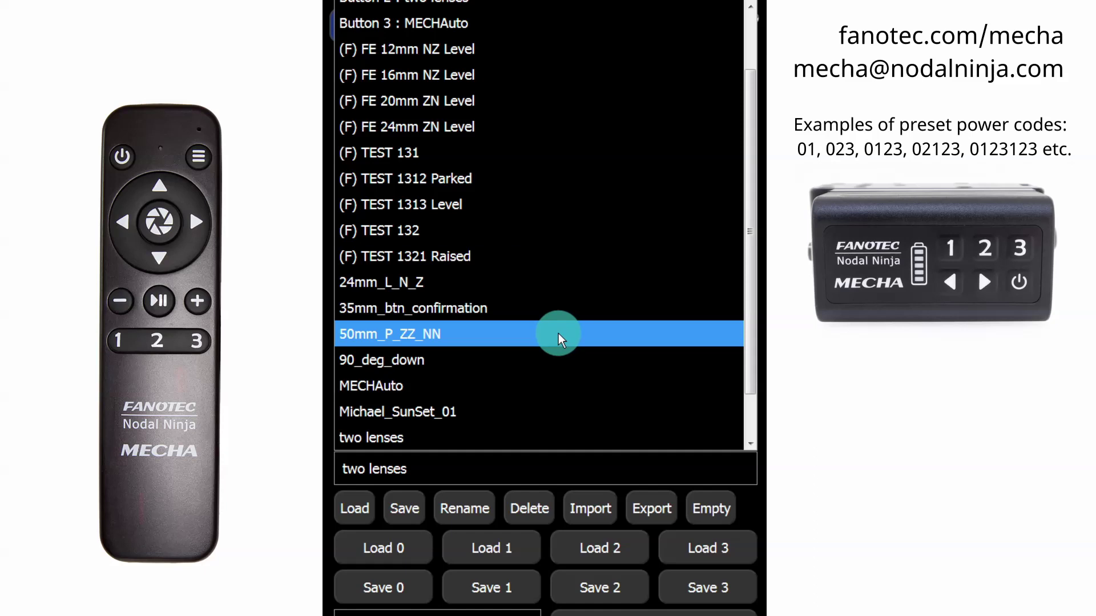
pyautogui.click(559, 337)
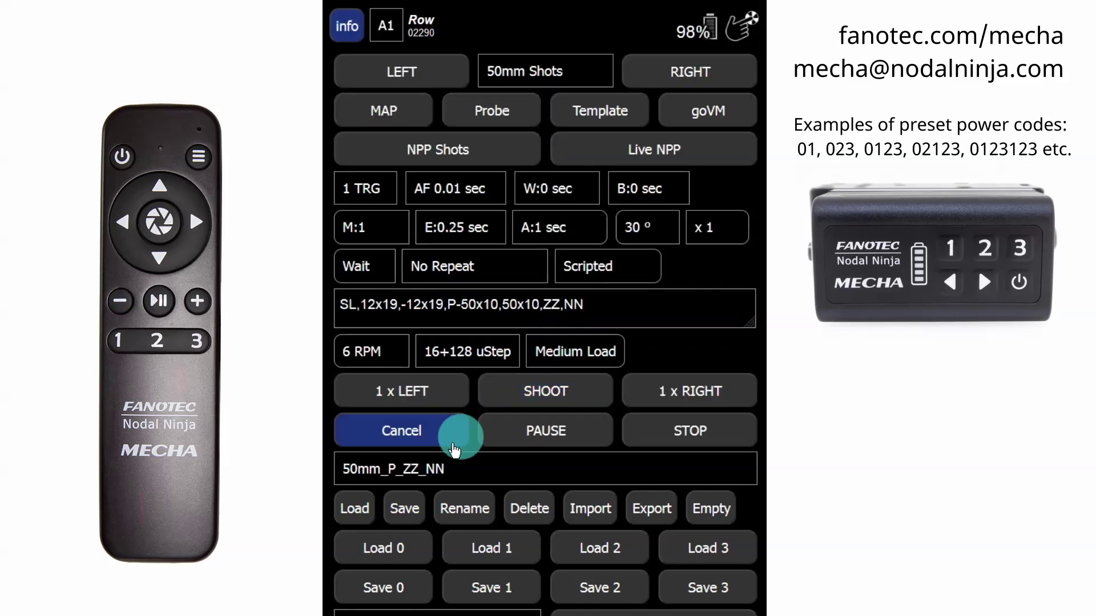
pyautogui.click(358, 510)
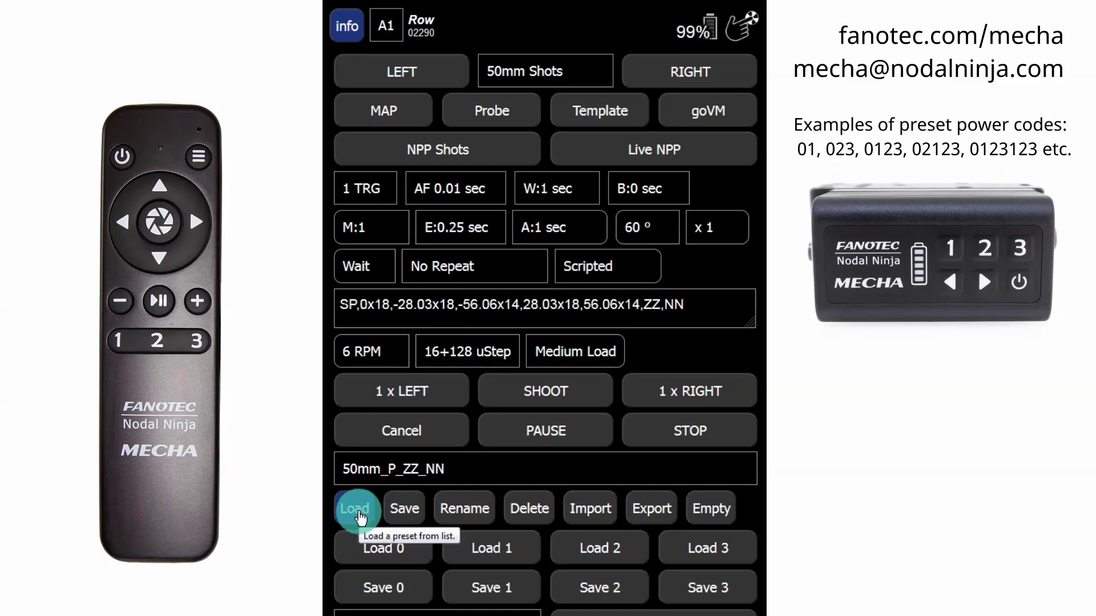
# - Rename the preset to "0123 50mm_P_ZZ_NN" by putting the power code 0123 in front of its name
pyautogui.click(467, 510)
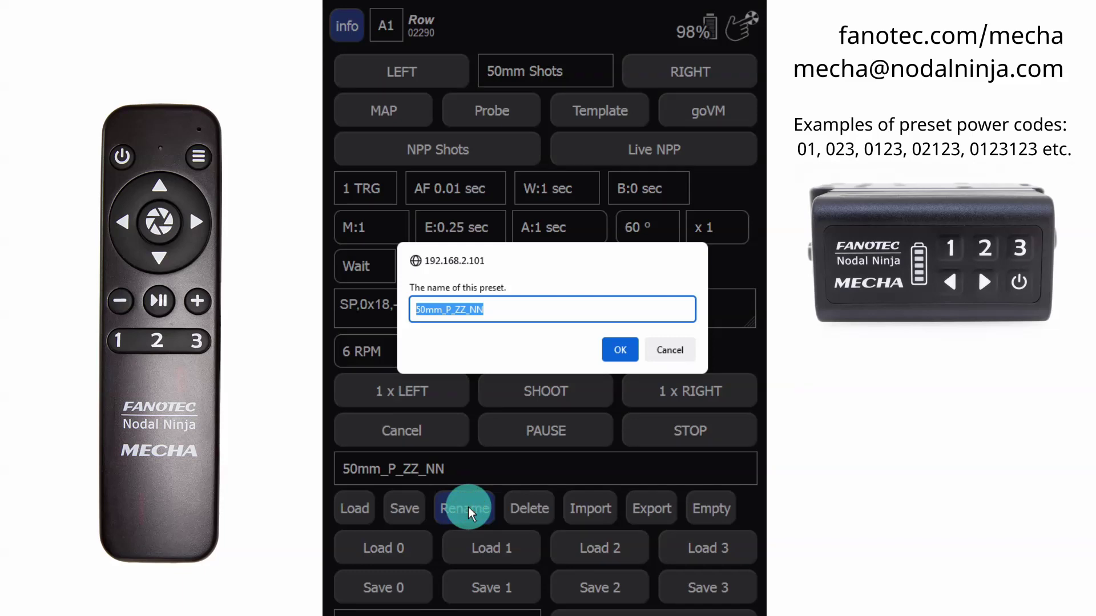
pyautogui.click(519, 313)
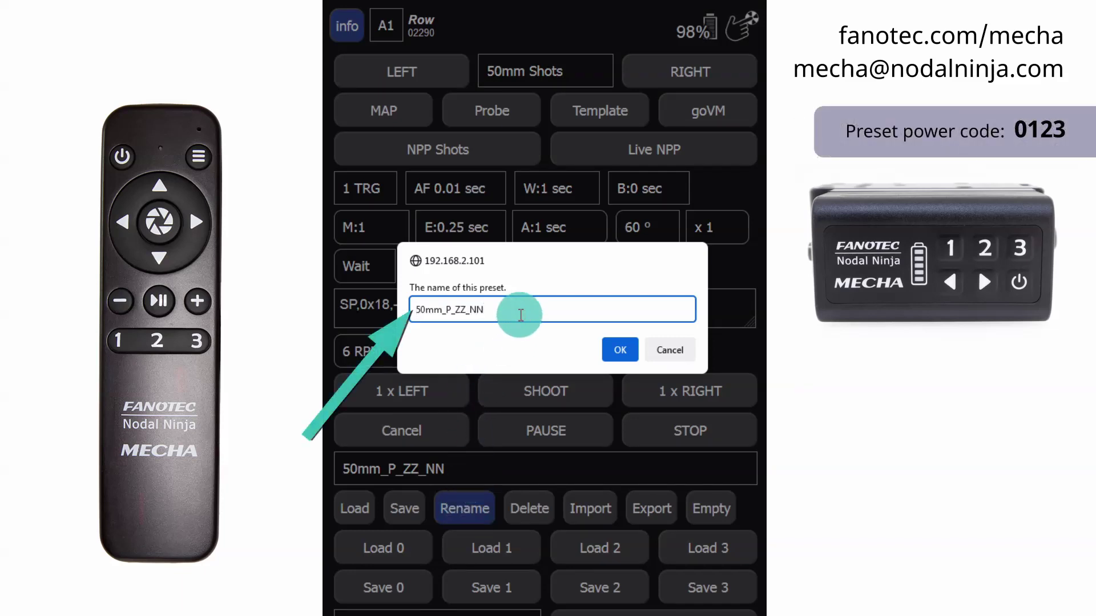
pyautogui.press('Home')
pyautogui.write('0123')
pyautogui.click(619, 350)
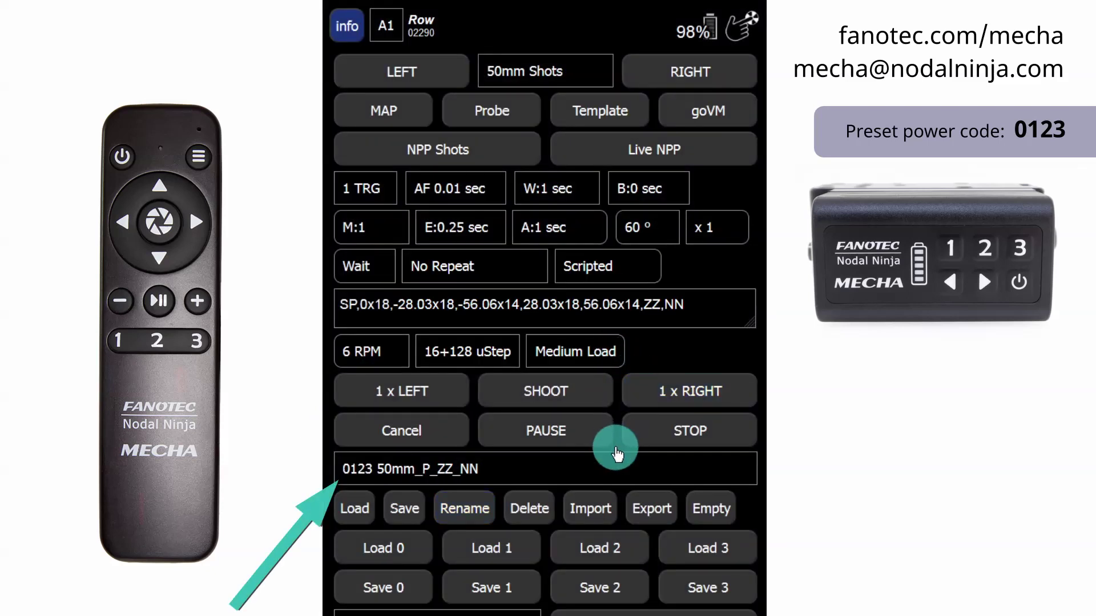